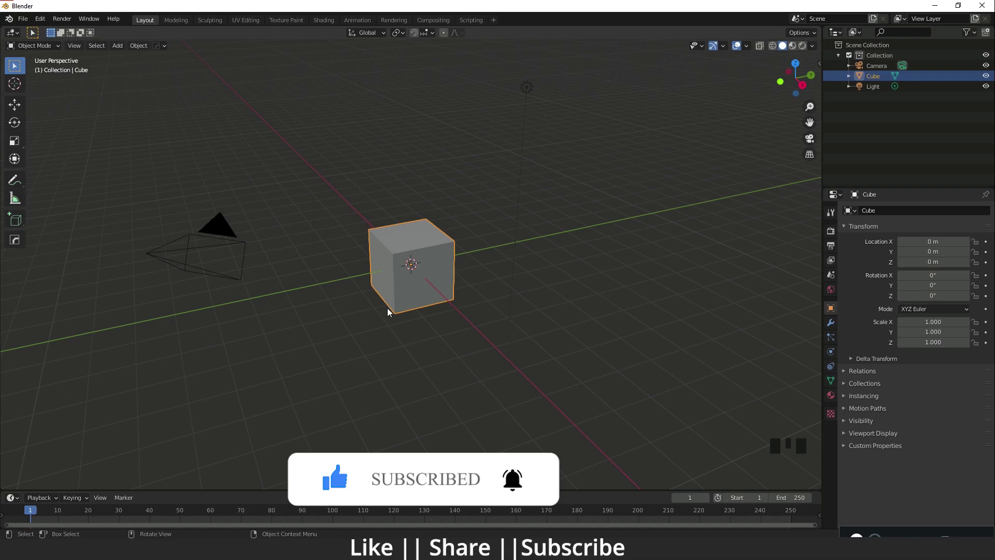
Step: Delete all the default objects from the scene and switch to the front view
key("a")
key("Delete")
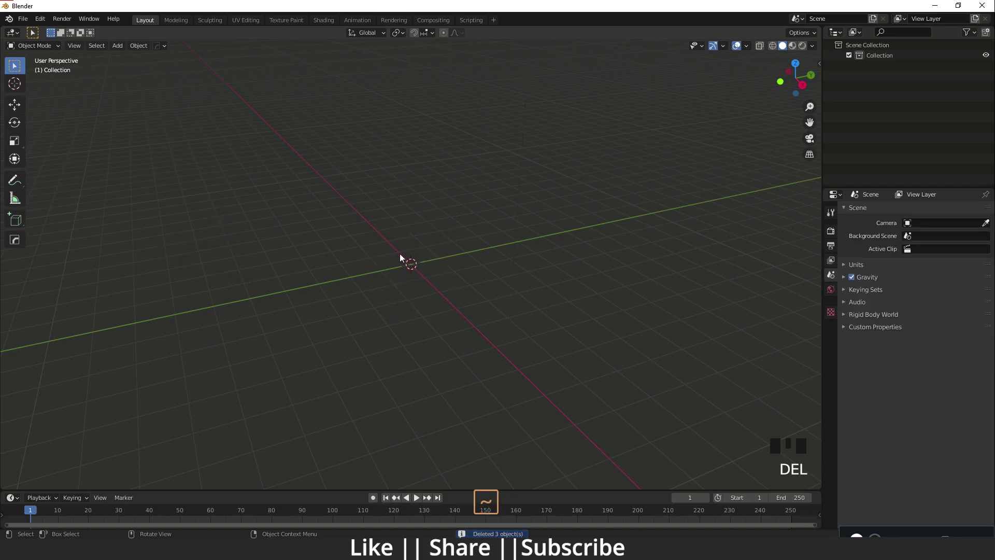
key("grave")
left_click(323, 208)
middle_click_drag(440, 252, 442, 262, "shift")
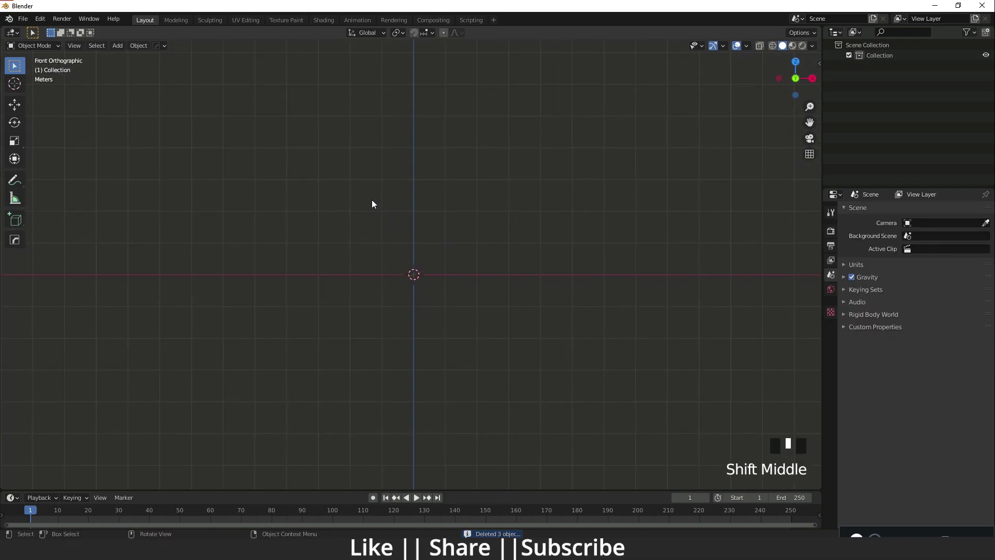
Step: Add Trunaround.png from the July project's Element folder to the scene as a reference image
key("shift+a")
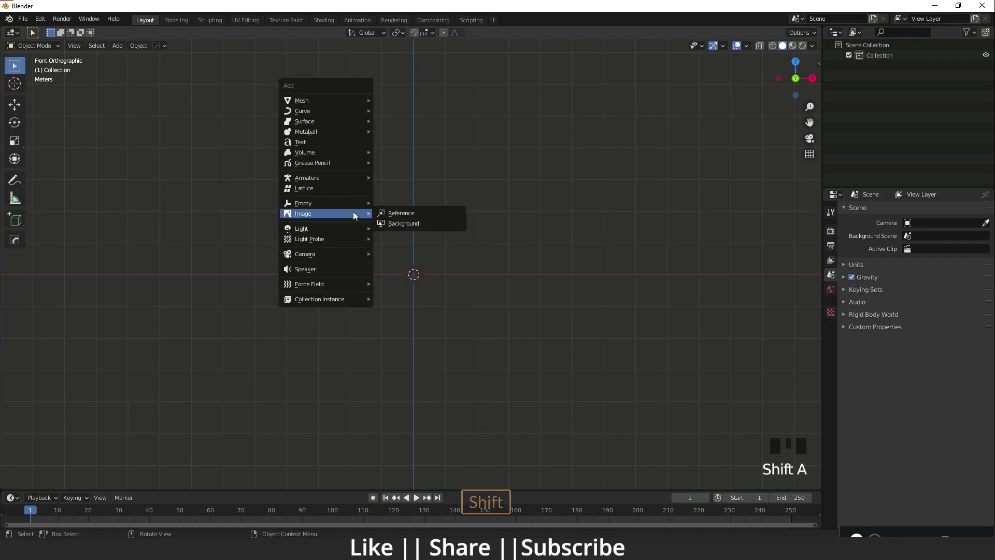
mouse_move(365, 217)
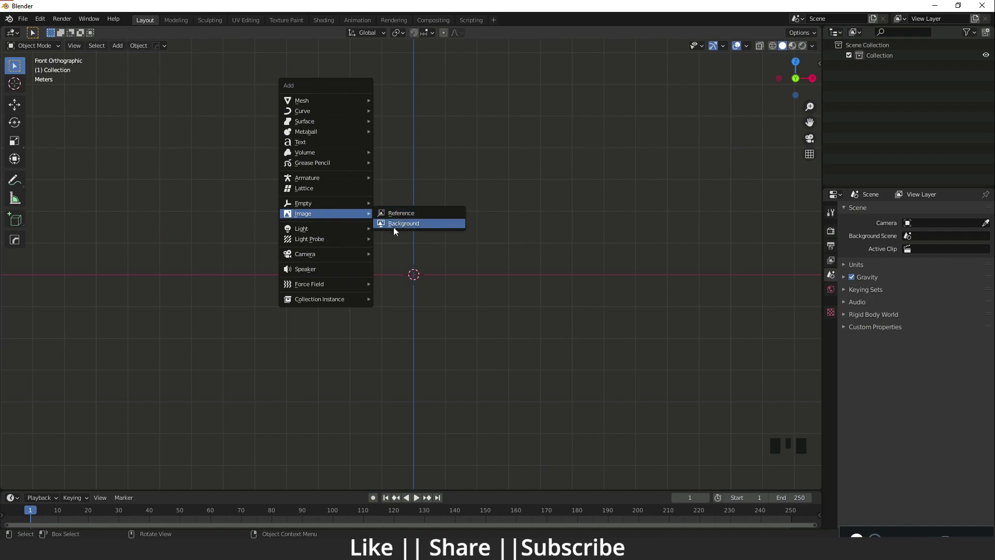
key("shift+a")
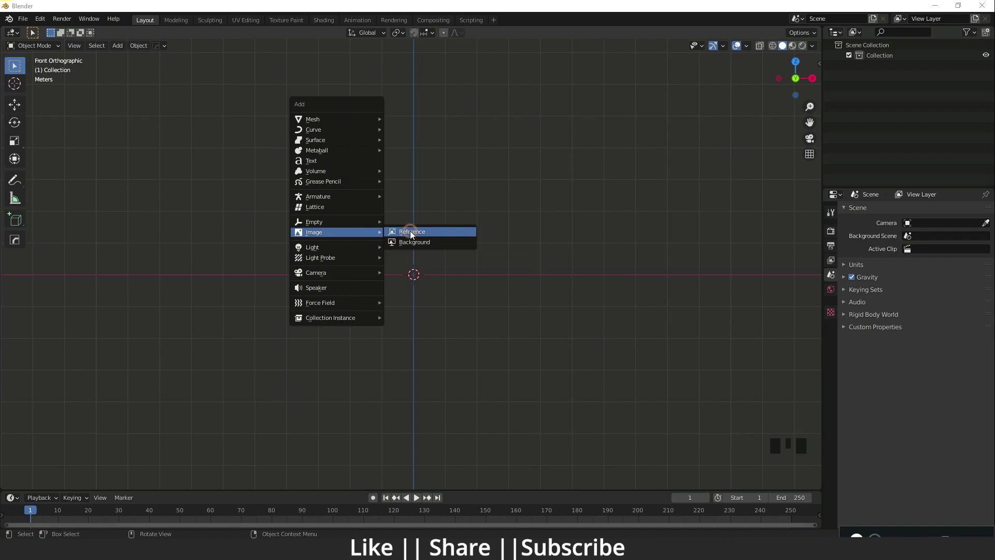
left_click(411, 233)
left_click(265, 381)
double_click(400, 362)
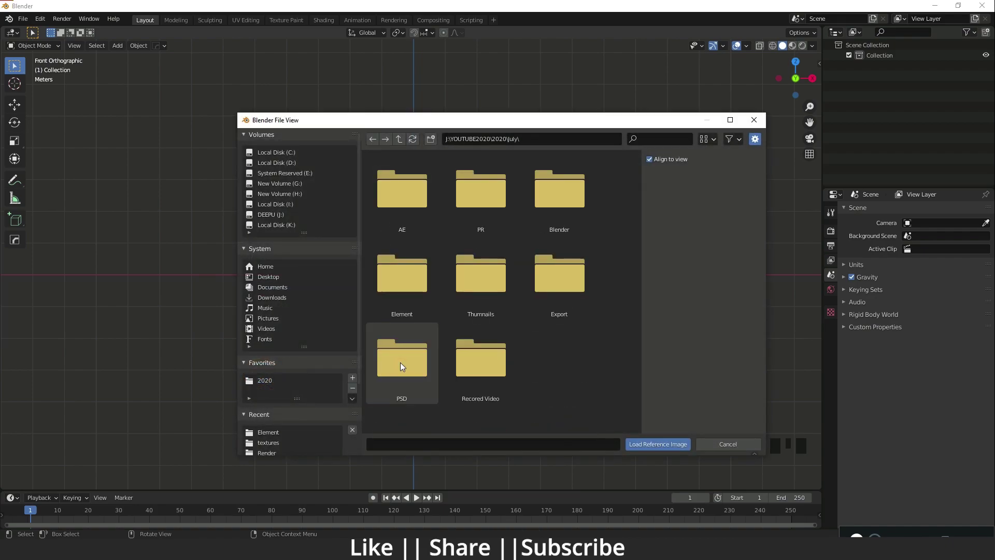
double_click(414, 287)
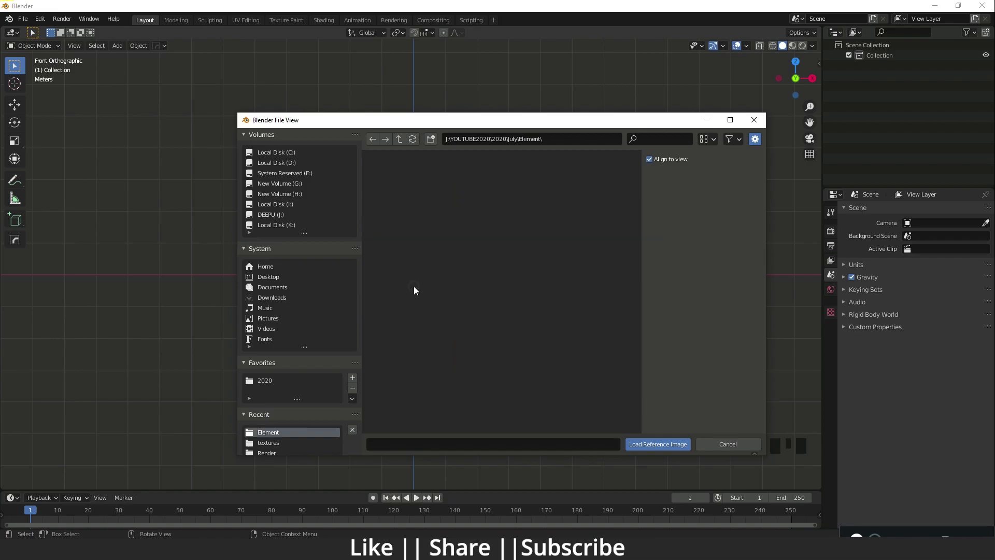
scroll(445, 283, "down", 3)
double_click(395, 352)
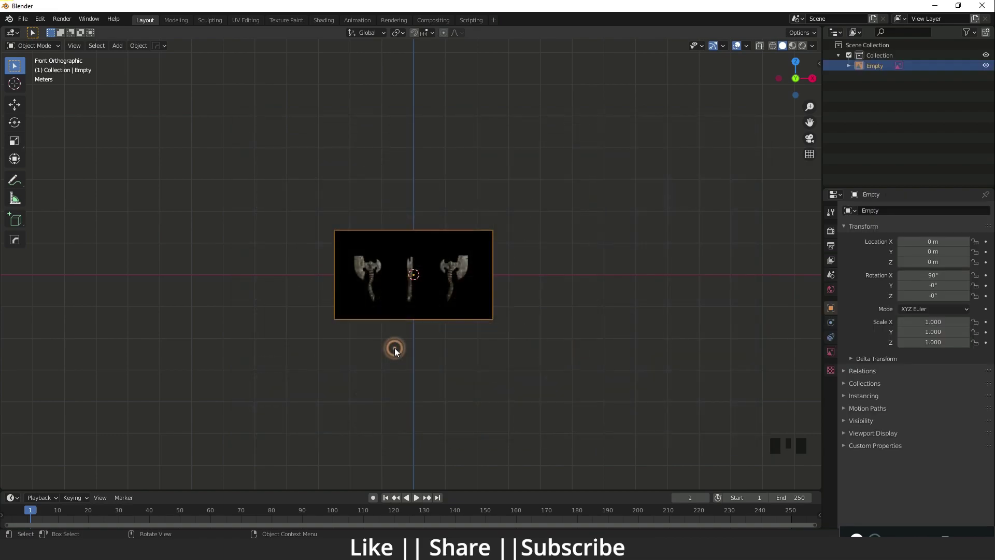
Step: Examine the axe drawings on the reference image up close and review the image's display settings
scroll(346, 321, "up", 4)
middle_click_drag(435, 312, 439, 314, "shift")
scroll(440, 314, "up", 3)
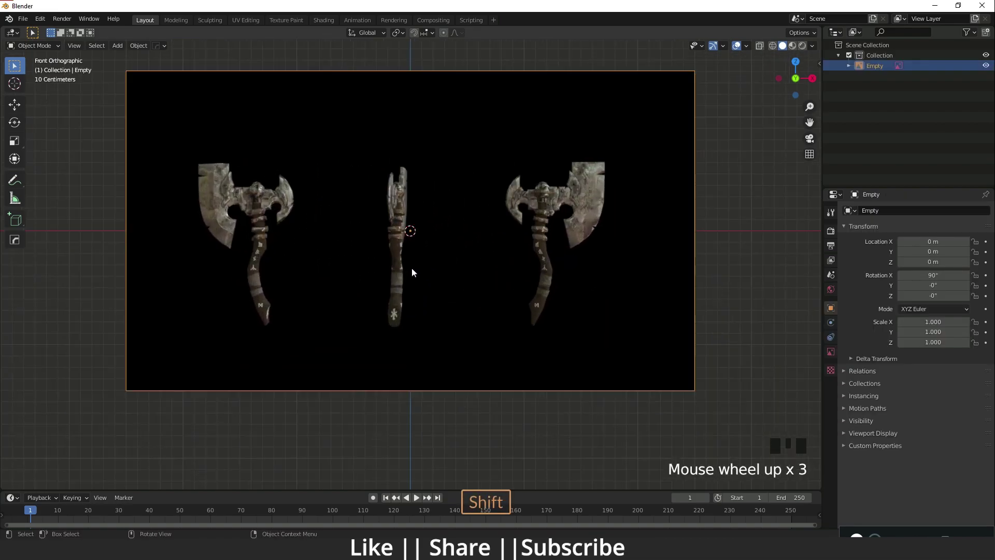
middle_click_drag(411, 271, 421, 316, "shift")
left_click(266, 177)
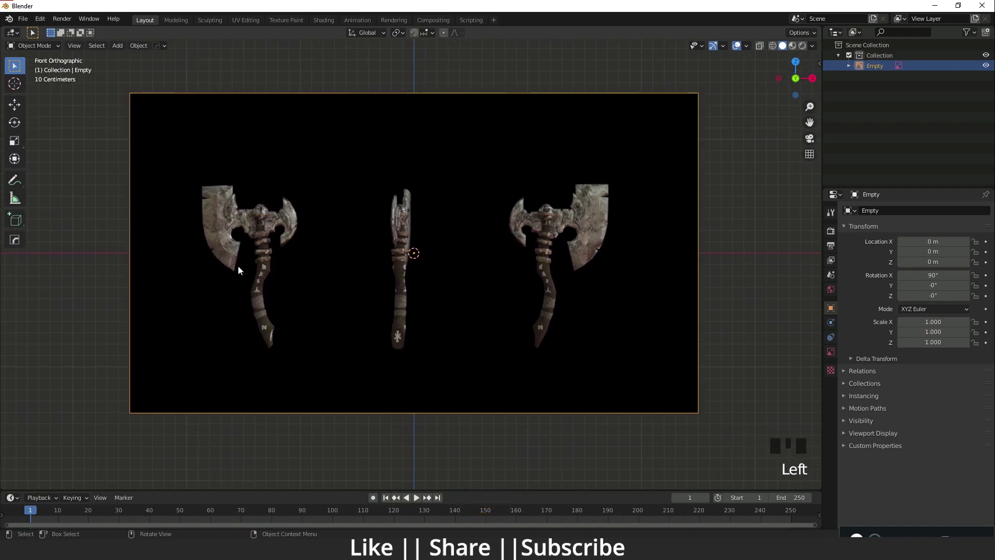
left_click(203, 202)
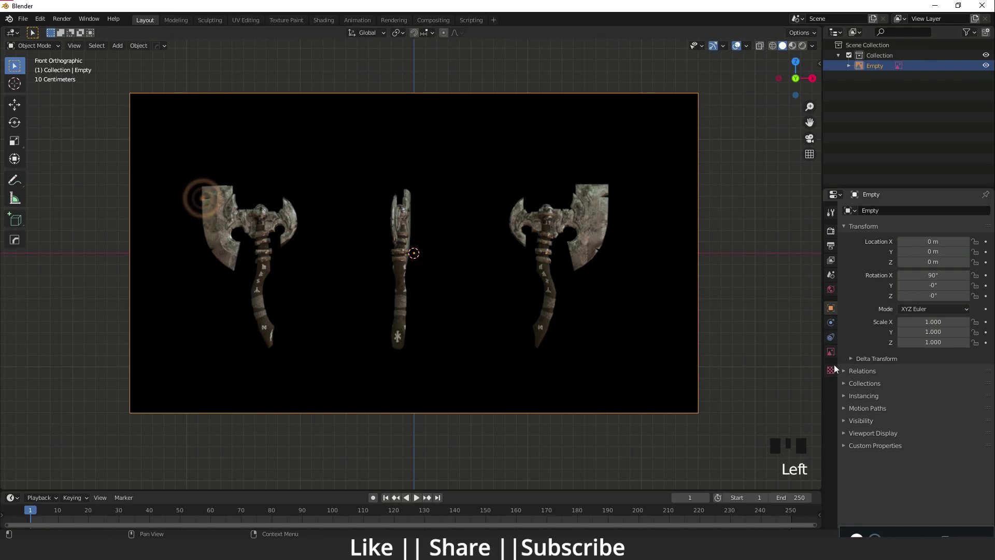
left_click(831, 352)
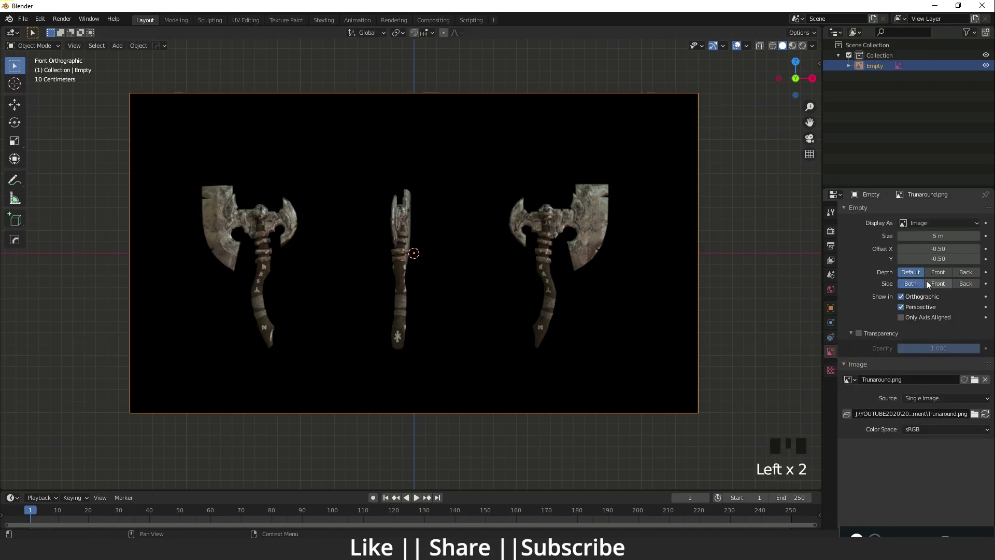
left_click_drag(935, 258, 936, 253)
left_click(156, 96)
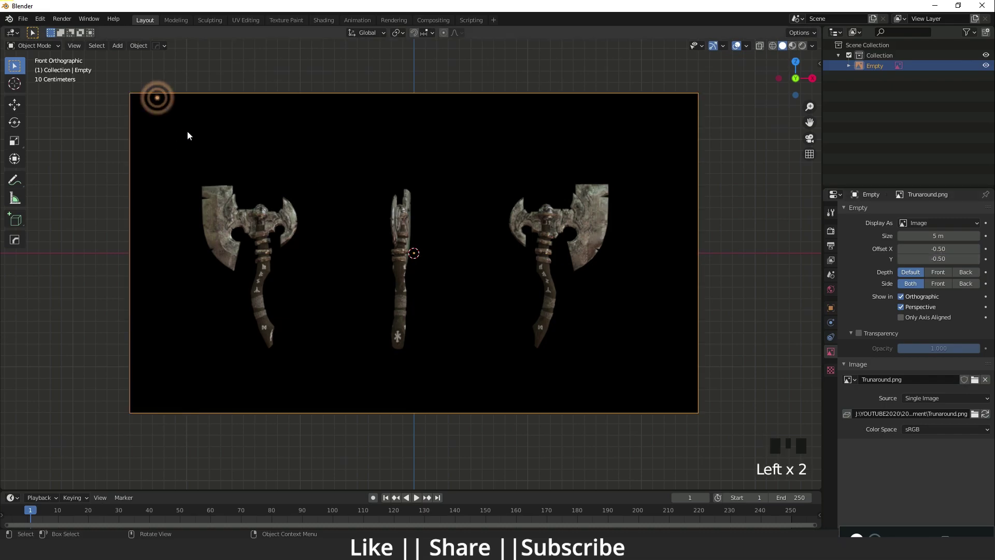
key("Tab")
mouse_move(120, 85)
left_mouse_down()
mouse_move(129, 415)
mouse_move(142, 453)
mouse_move(138, 158)
mouse_move(119, 82)
left_mouse_up()
left_click(291, 225)
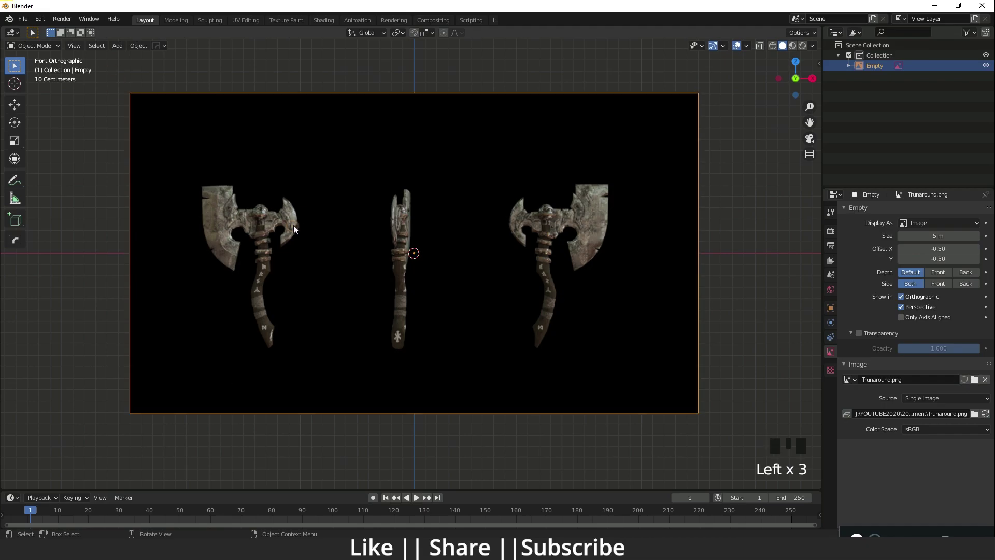
Step: View the reference image in perspective from an angle and return to the front view
scroll(353, 257, "down", 4)
mouse_move(354, 257)
middle_mouse_down()
mouse_move(536, 281)
mouse_move(347, 274)
middle_mouse_up()
key("grave")
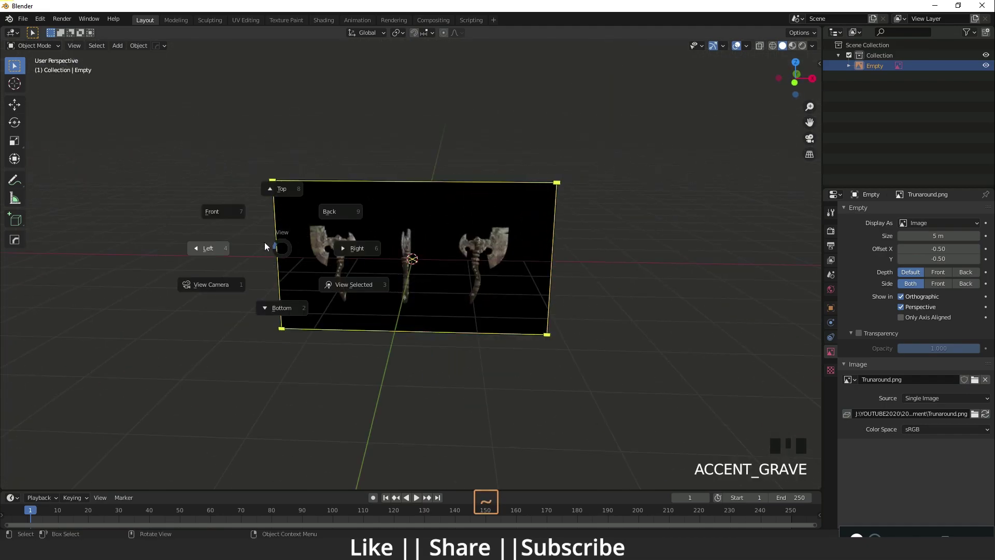
left_click(223, 212)
middle_click_drag(428, 290, 383, 300, "shift")
scroll(383, 306, "up", 2)
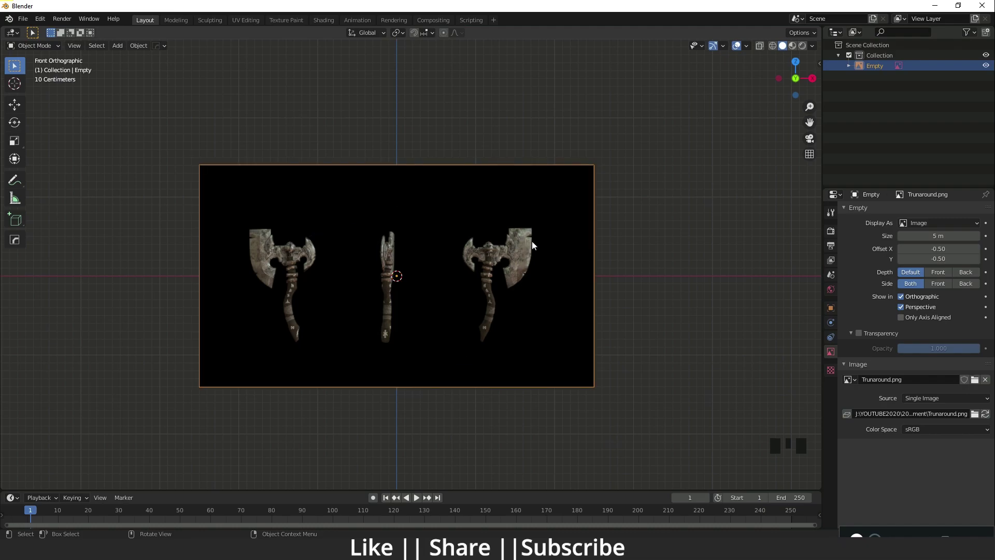
Step: Delete the reference image from the scene
left_click_drag(190, 138, 222, 445)
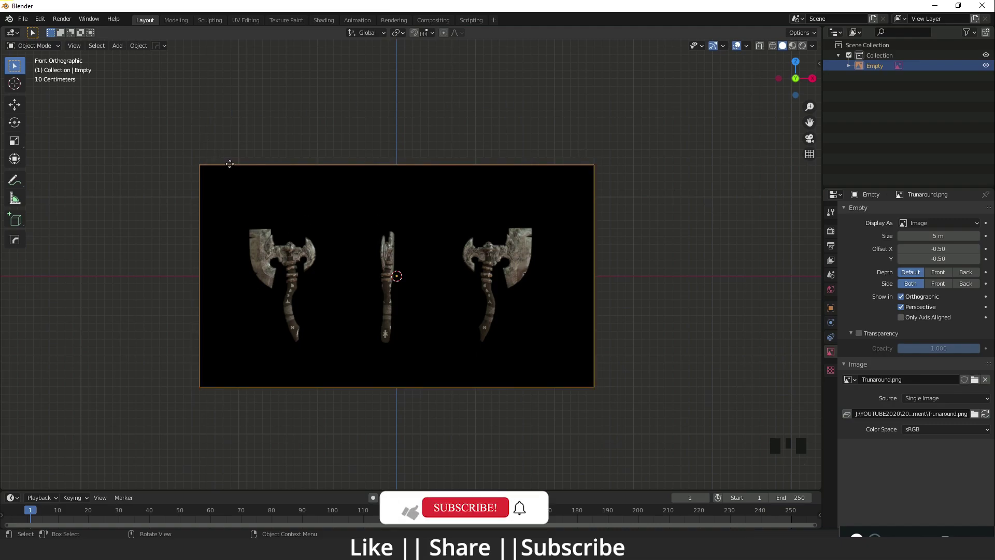
left_click_drag(138, 118, 562, 434)
key("Delete")
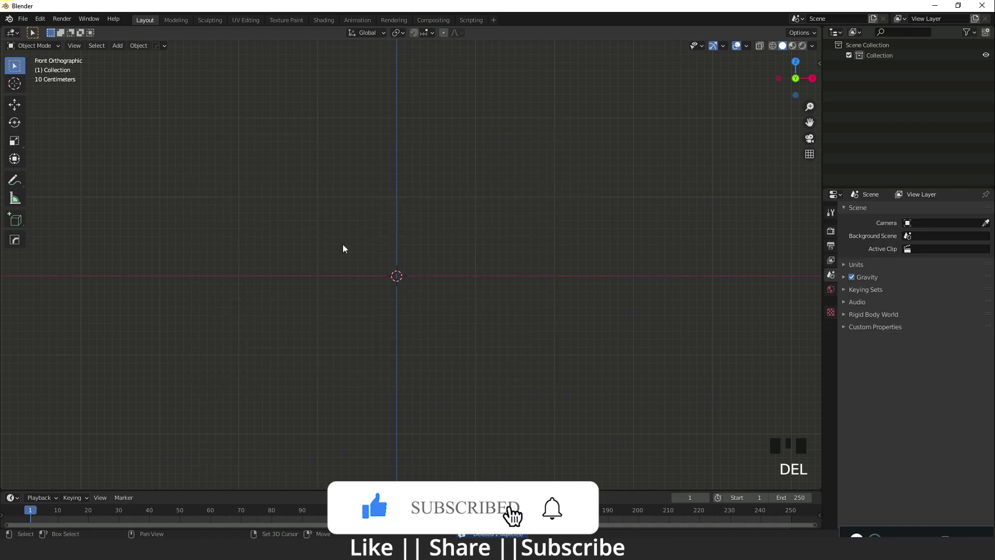
Step: Load Trunaround.png from the Element folder into the front view as a background image
key("shift+a")
mouse_move(341, 239)
left_click(389, 254)
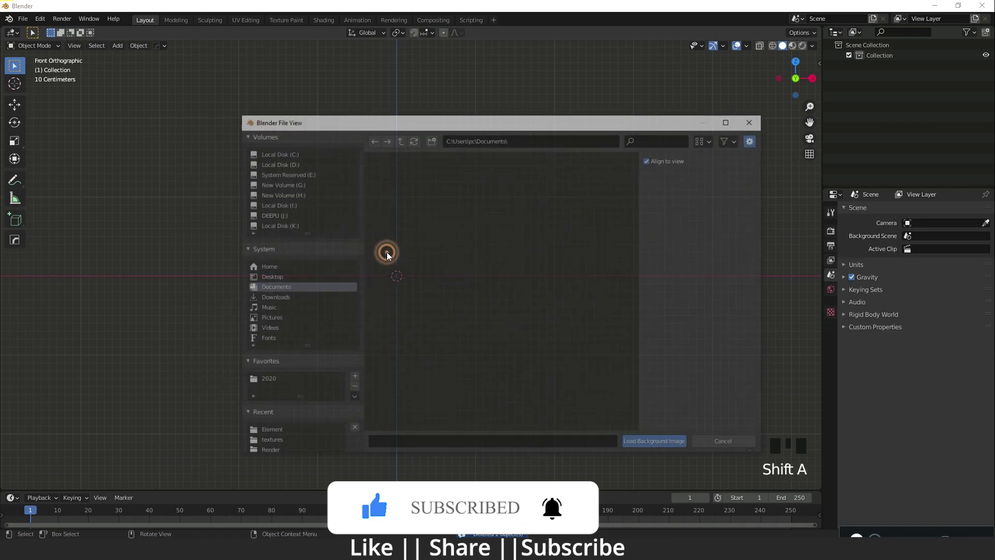
left_click(265, 380)
double_click(390, 359)
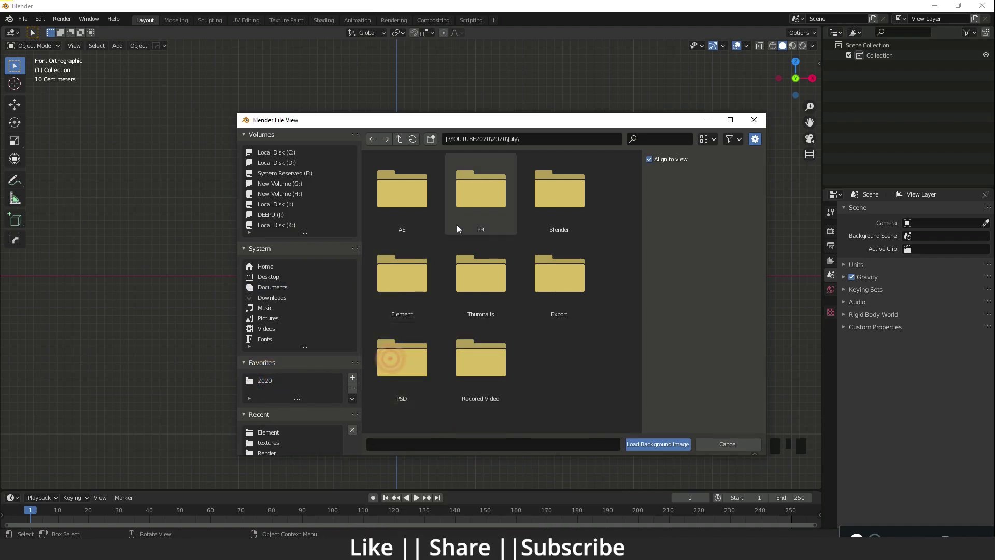
double_click(406, 276)
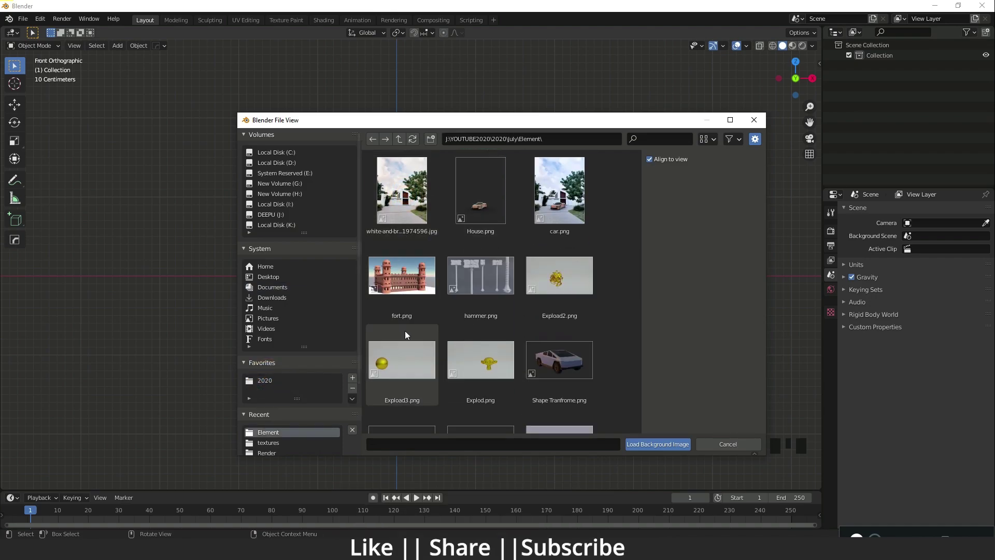
scroll(407, 326, "down", 5)
double_click(409, 353)
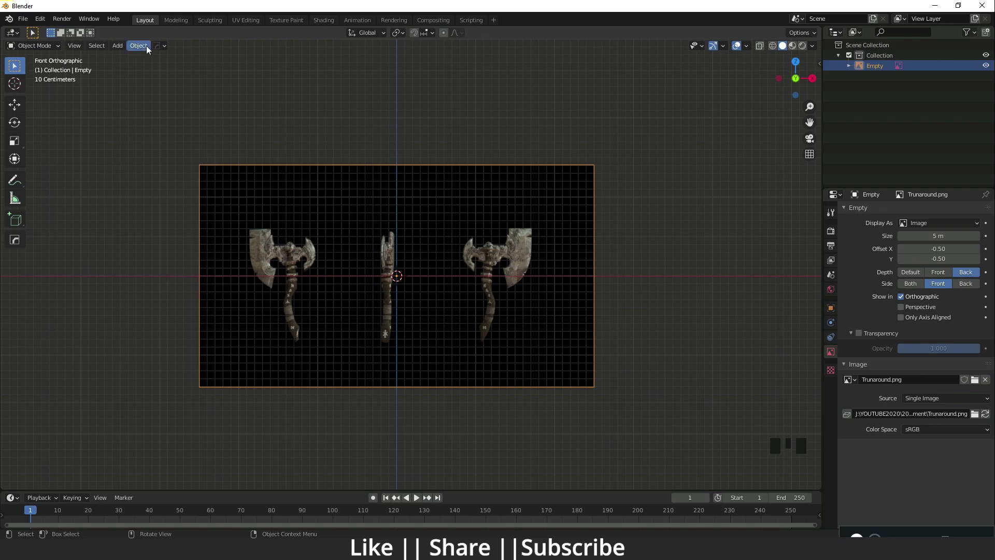
Step: Compare how the background image displays in perspective, front and left views, ending in the front view
middle_click_drag(151, 284, 424, 322)
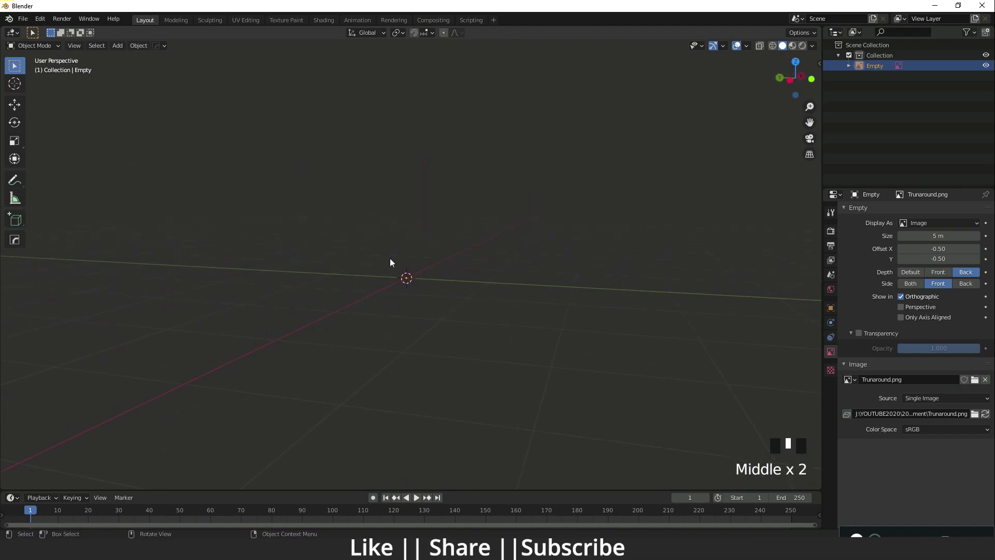
key("grave")
left_click(285, 205)
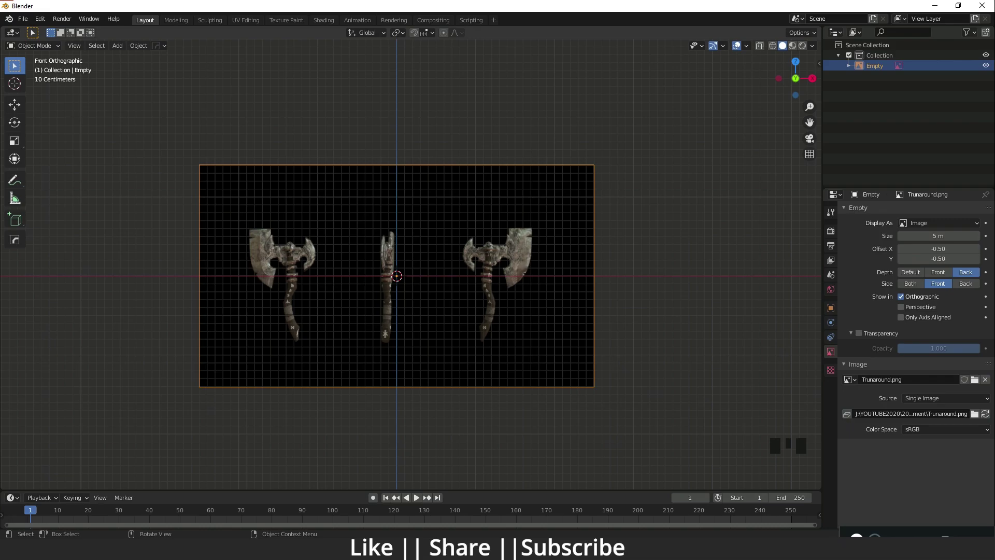
key("grave")
left_click(278, 268)
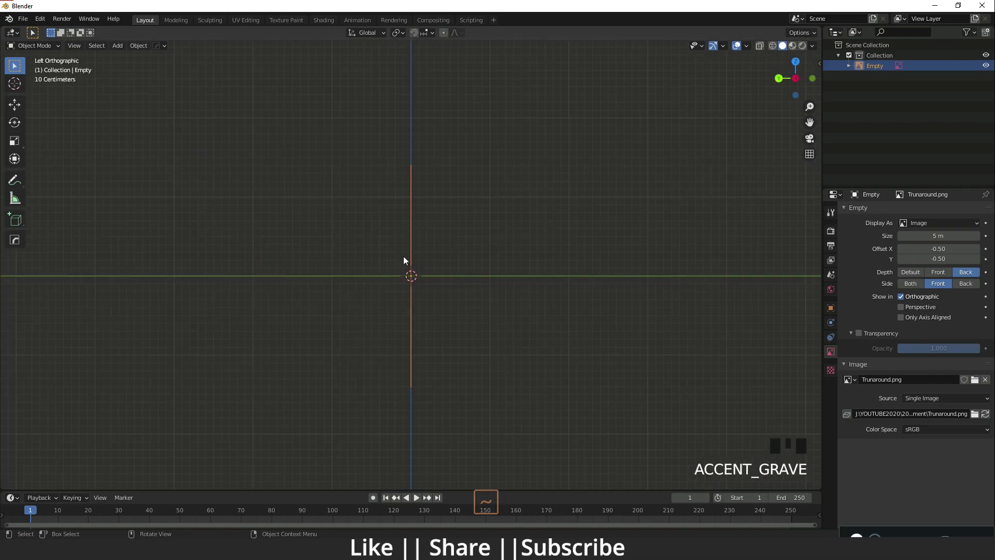
key("grave")
left_click(215, 216)
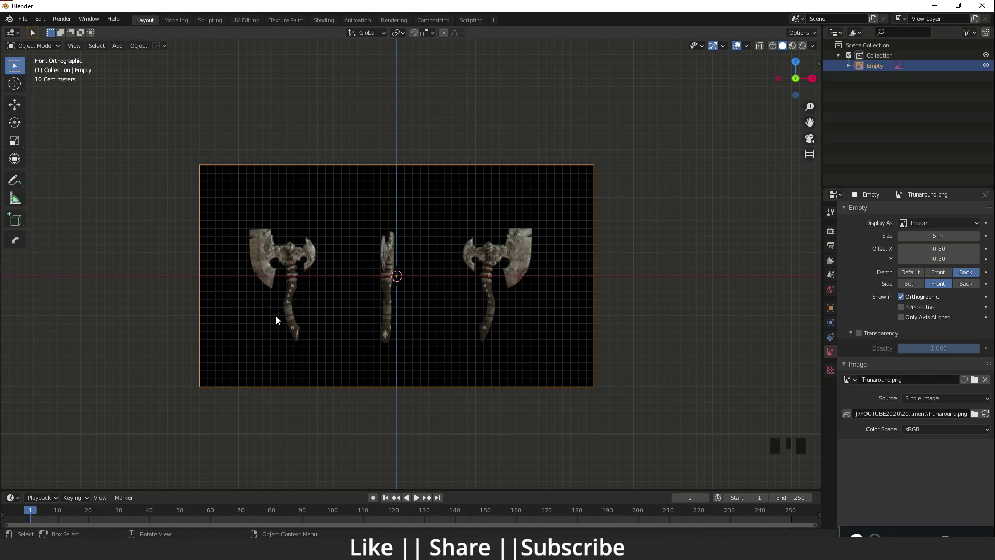
Step: Check the background image in perspective once more, then delete it in the front view
mouse_move(285, 346)
middle_mouse_down()
mouse_move(306, 329)
mouse_move(271, 333)
middle_mouse_up()
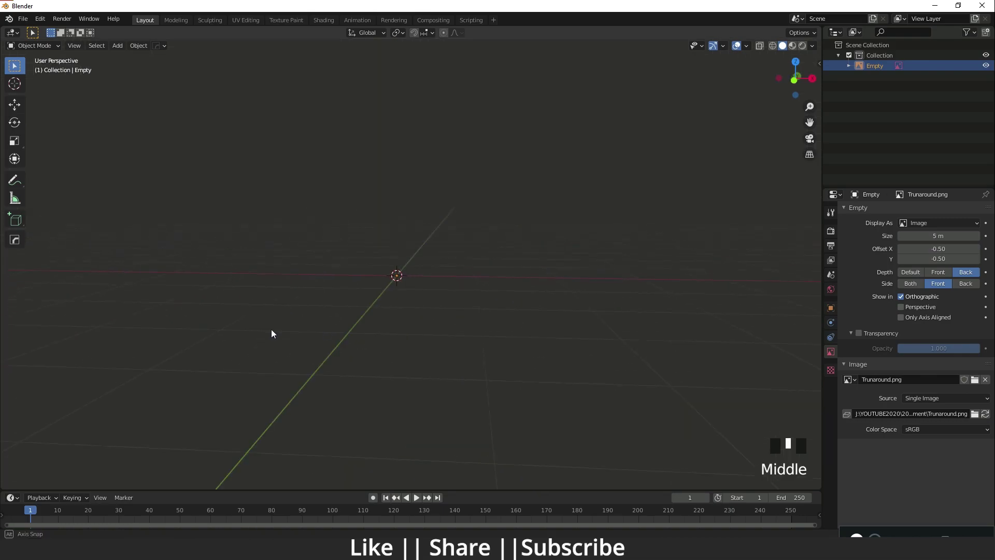
scroll(395, 328, "down", 3)
key("grave")
left_click(326, 288)
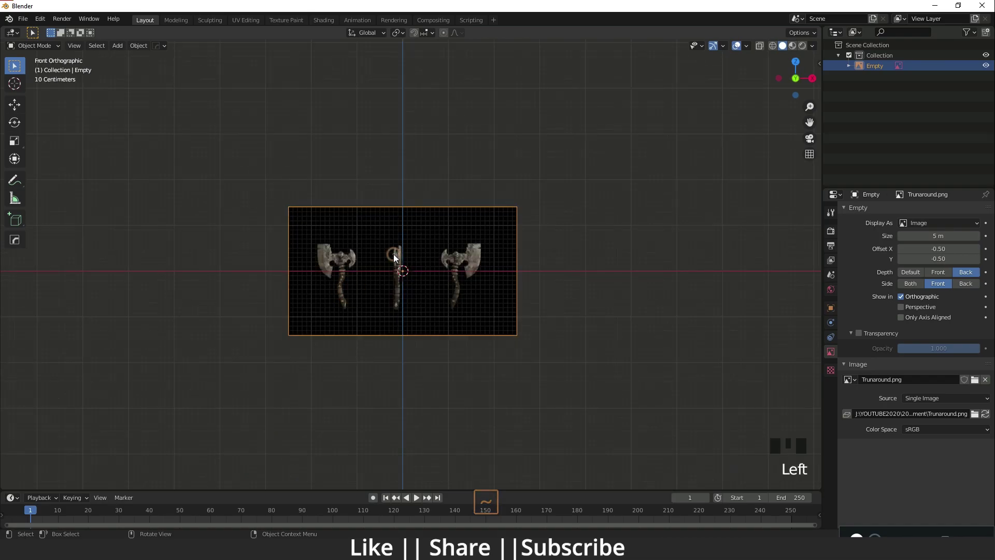
key("Delete")
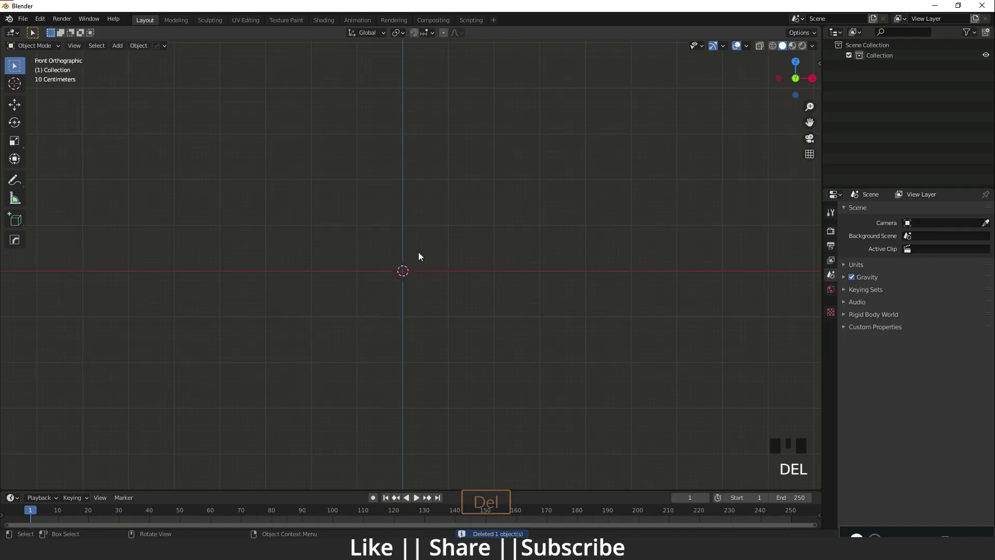
Step: Enable the Import Images as Planes add-on, found by searching for "image", and save the preferences
left_click(38, 20)
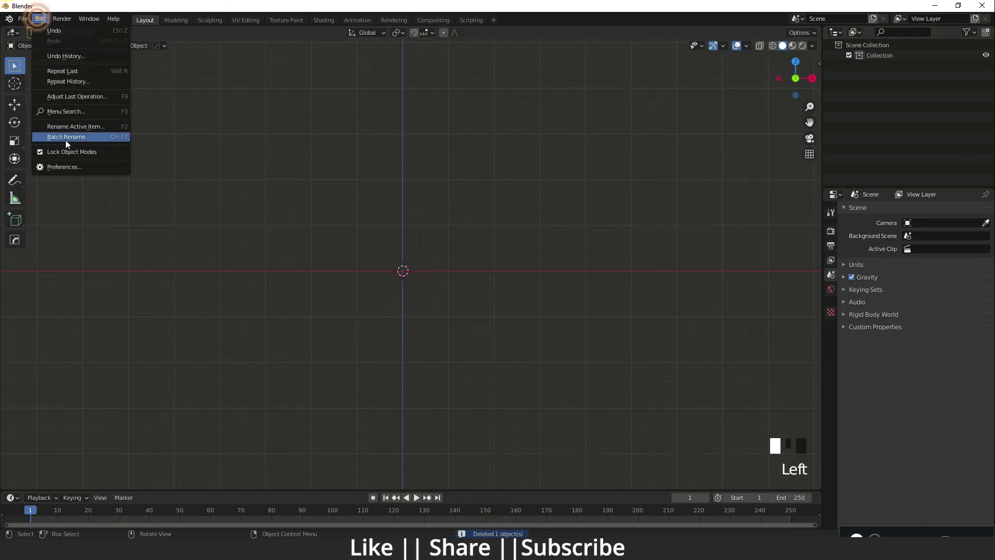
left_click(74, 165)
left_click(297, 71)
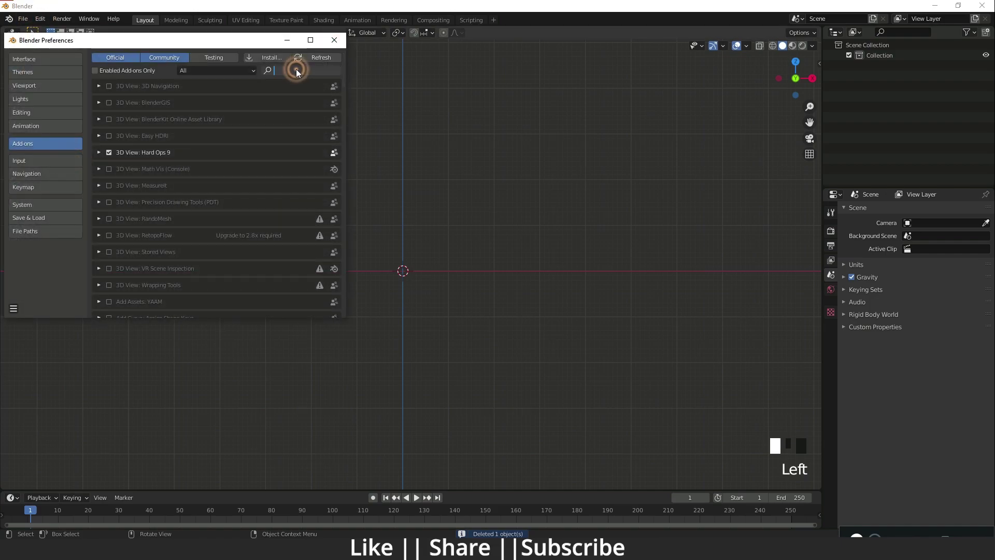
type("image")
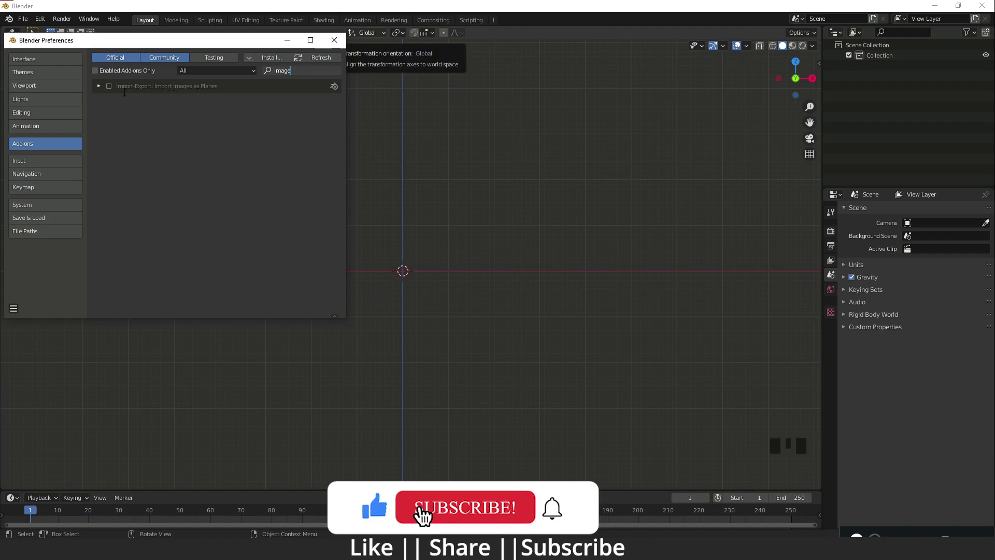
left_click(108, 86)
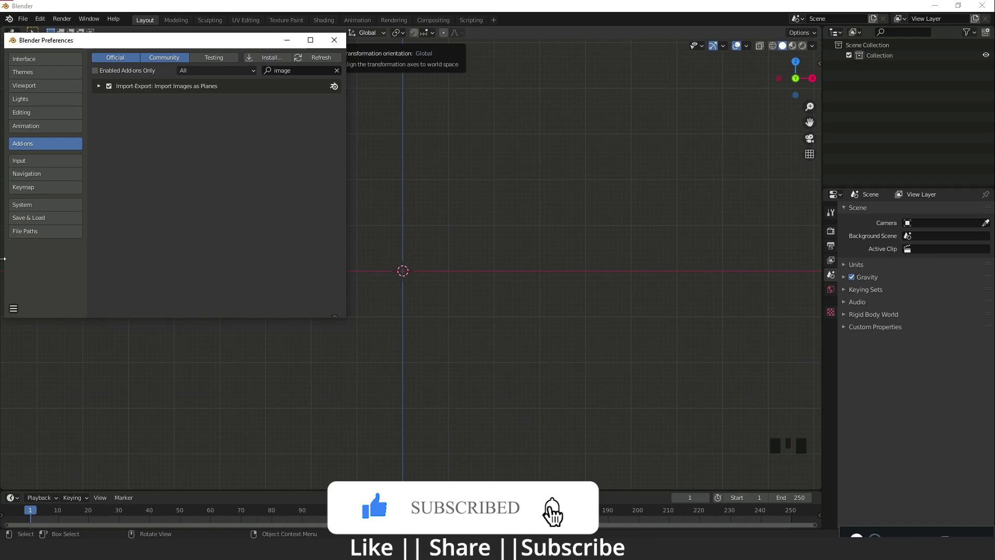
left_click(14, 308)
left_click(32, 282)
left_click(336, 72)
left_click(334, 40)
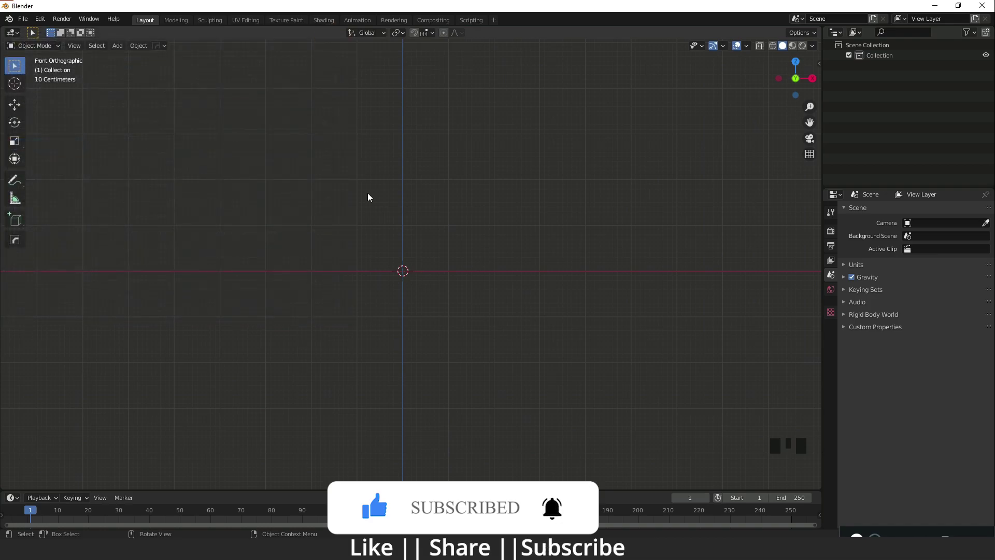
Step: Import Trunaround.png from the 2020 favourite's July/Element folder as an image plane
key("shift+a")
mouse_move(375, 164)
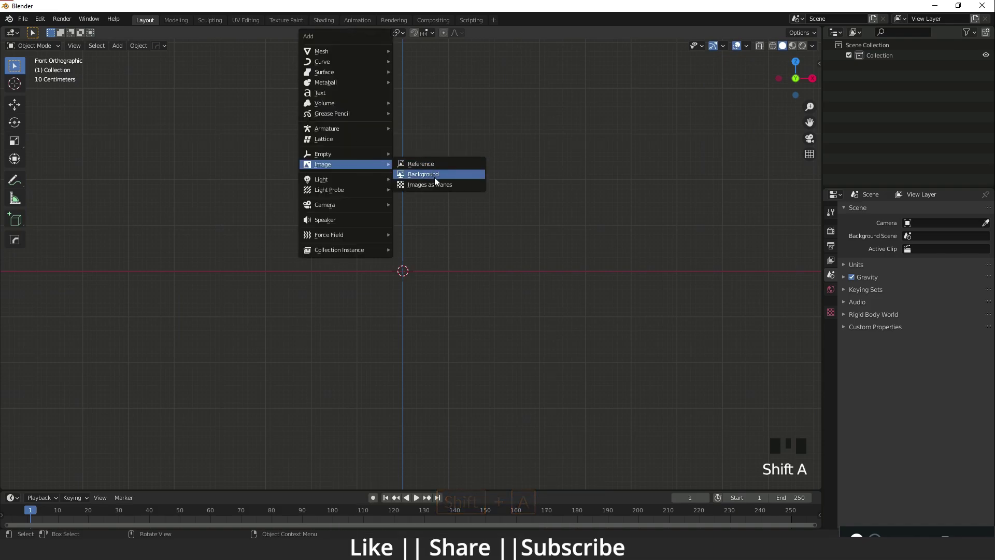
left_click(427, 185)
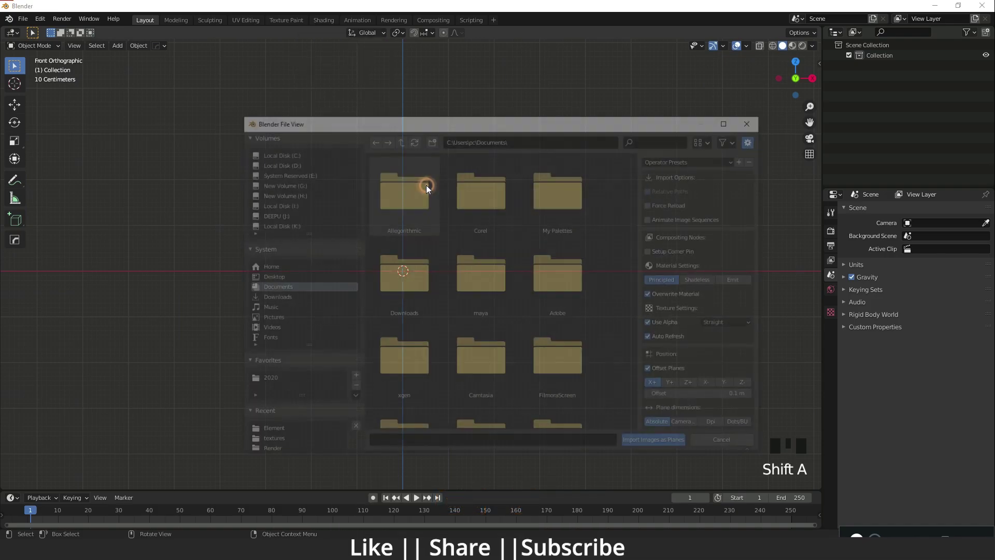
left_click(265, 380)
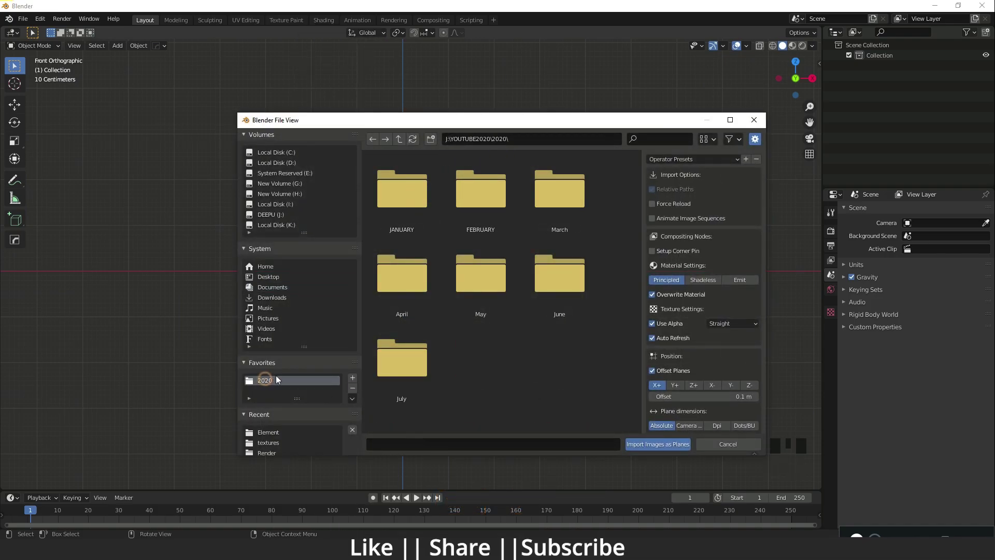
left_click(420, 332)
left_click(431, 284)
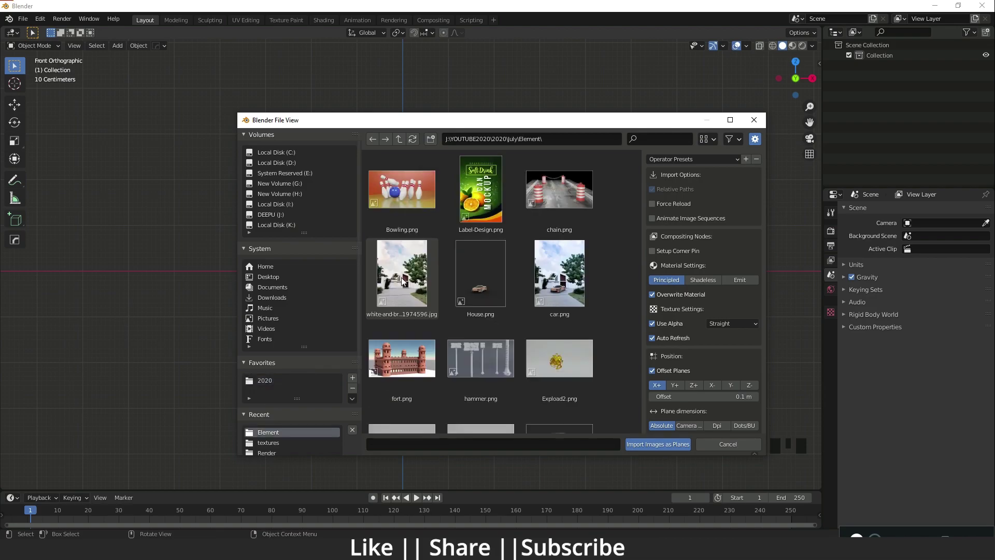
scroll(405, 297, "down", 5)
scroll(407, 332, "down", 3)
double_click(412, 284)
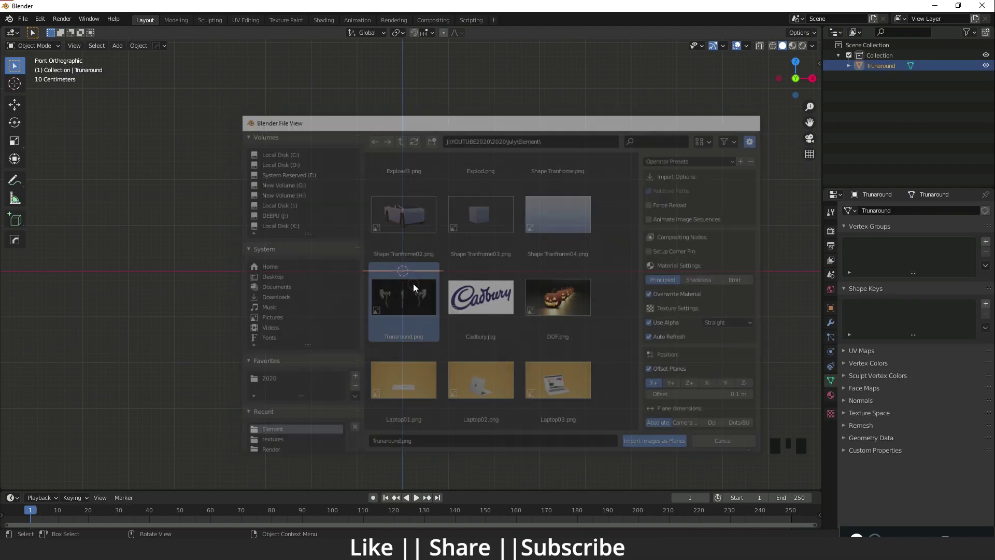
Step: Display the imported plane in top view with Material Preview shading and inspect its axe turnaround texture up close
key("grave")
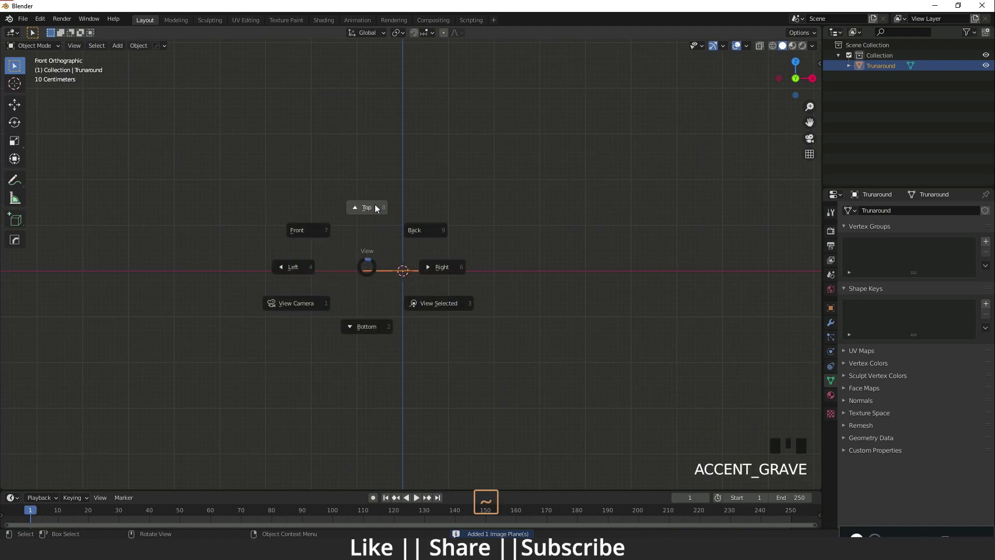
left_click(371, 206)
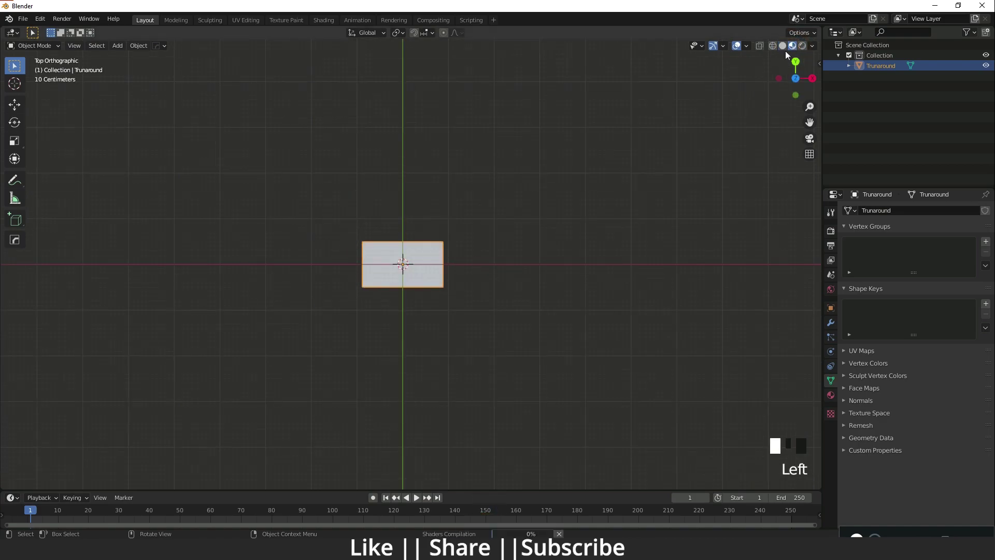
scroll(409, 263, "up", 5)
scroll(410, 263, "up", 8)
middle_click_drag(404, 267, 319, 307, "shift")
scroll(320, 301, "down", 6)
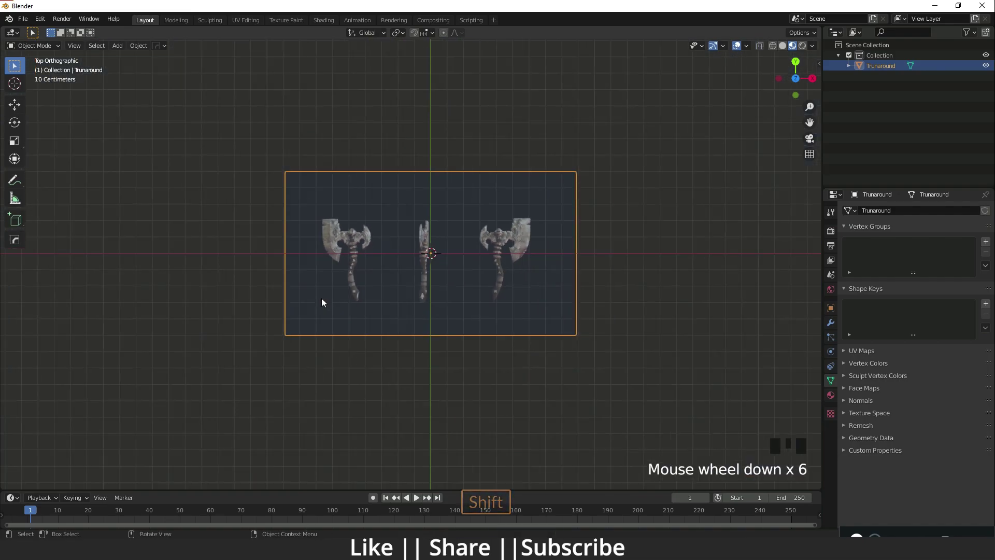
scroll(432, 260, "up", 4)
middle_click_drag(433, 261, 225, 258, "shift")
key("grave")
left_click(366, 130)
scroll(241, 203, "down", 1, "shift")
scroll(328, 228, "down", 4)
Step: Try moving the image plane's two left corner vertices along X in Edit Mode, and return to Object Mode
key("Tab")
left_click_drag(229, 143, 290, 487)
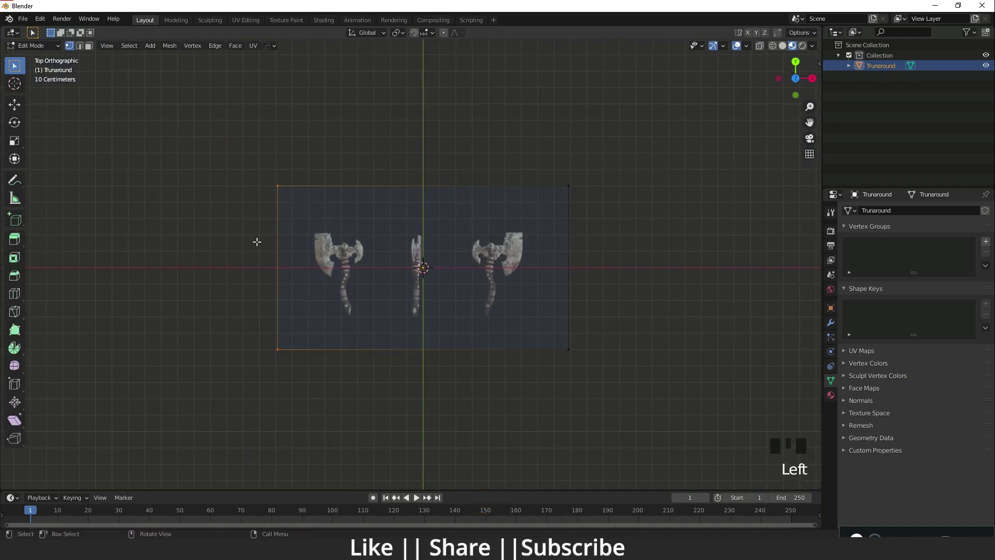
left_click(14, 105)
left_click_drag(311, 268, 328, 404)
left_click(329, 405)
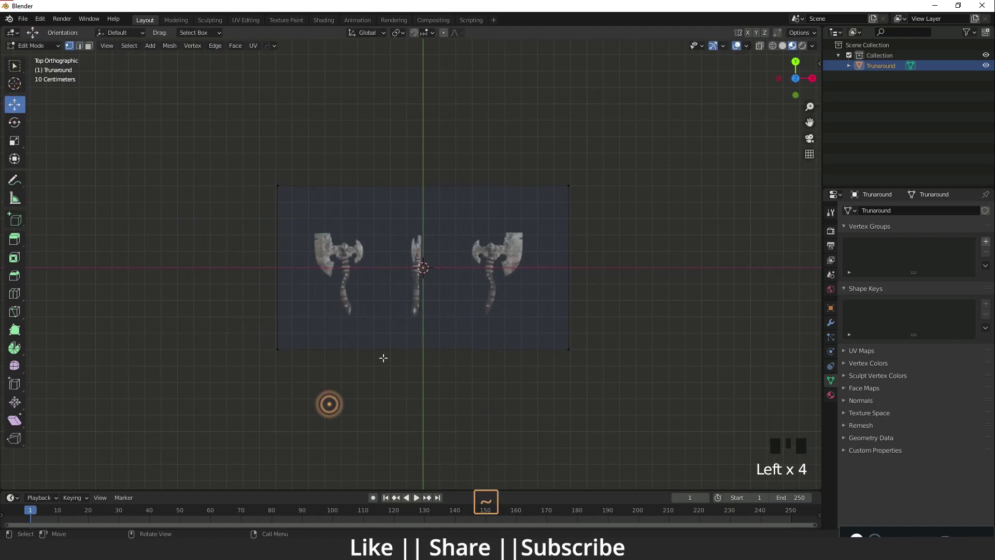
key("grave")
key("Tab")
Step: Examine how the image plane lies in the scene from a perspective angle
middle_click_drag(377, 363, 446, 285)
scroll(434, 290, "up", 1)
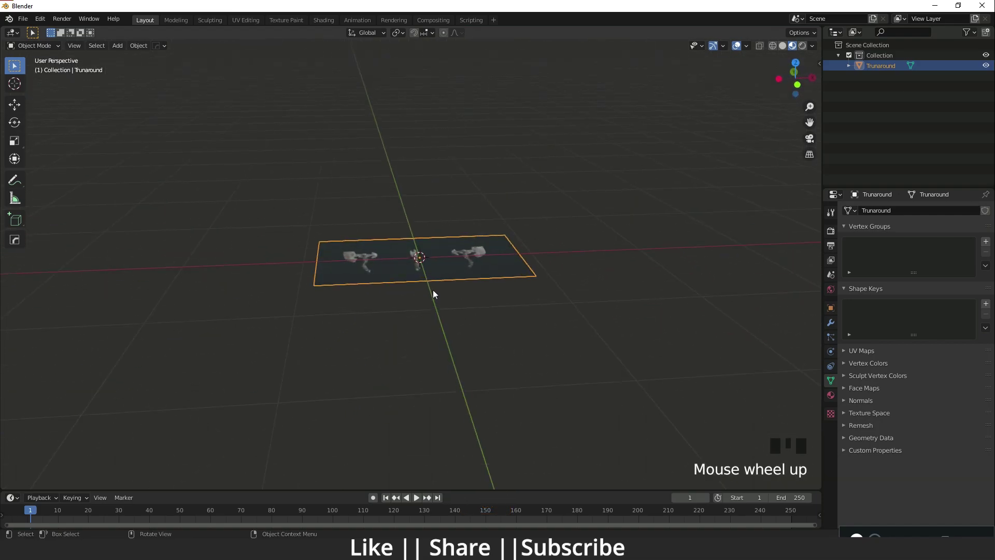